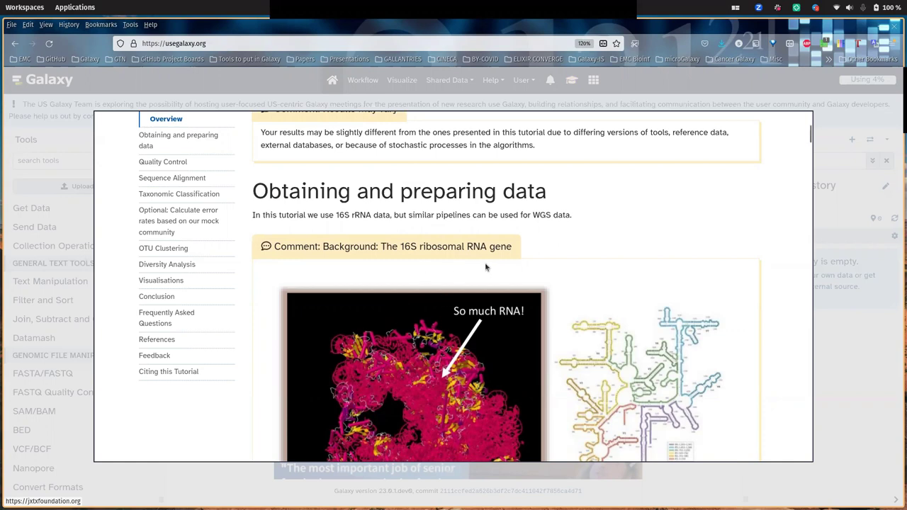
Scroll past the ribosome figure to the 16S properties list and Shannon-index variable-region chart.
{"action": "scroll", "coordinate": [409, 352], "scroll_direction": "down", "scroll_amount": 3}
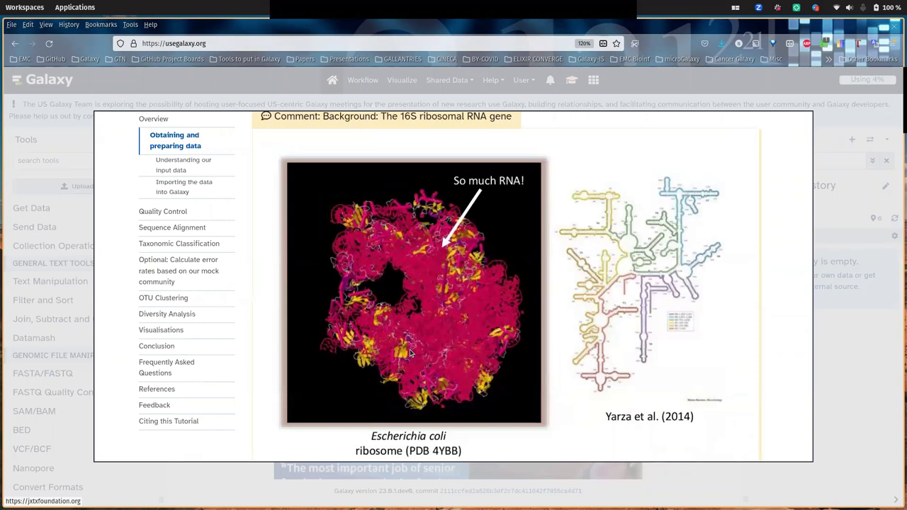
{"action": "scroll", "coordinate": [409, 352], "scroll_direction": "up", "scroll_amount": 2}
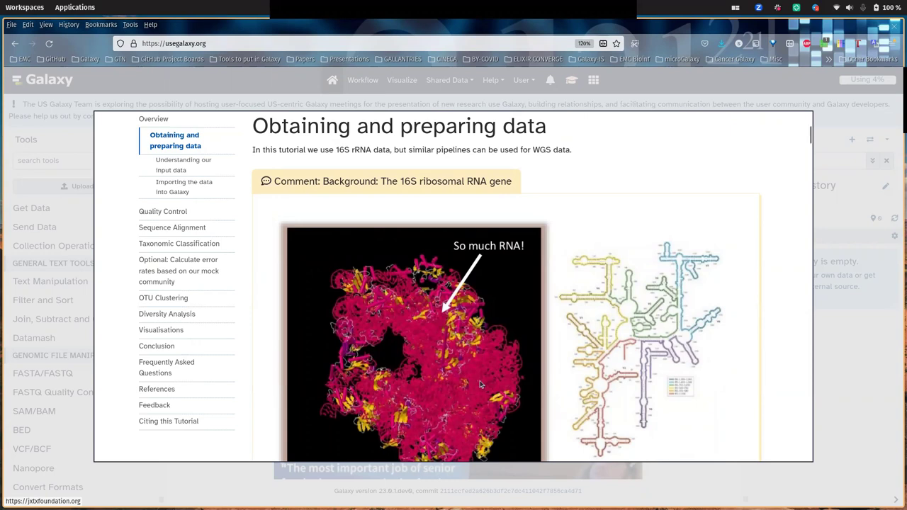
{"action": "scroll", "coordinate": [376, 411], "scroll_direction": "down", "scroll_amount": 7}
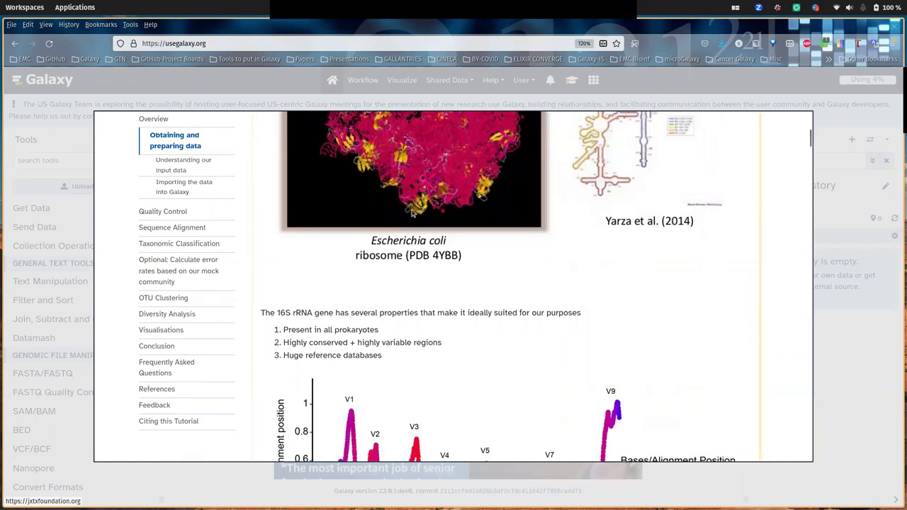
{"action": "scroll", "coordinate": [409, 338], "scroll_direction": "down", "scroll_amount": 5}
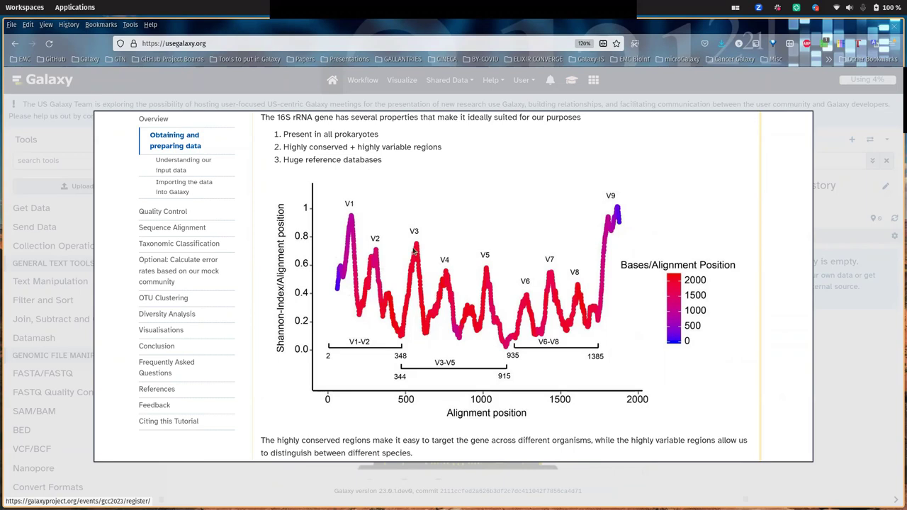
{"action": "scroll", "coordinate": [414, 251], "scroll_direction": "down", "scroll_amount": 3}
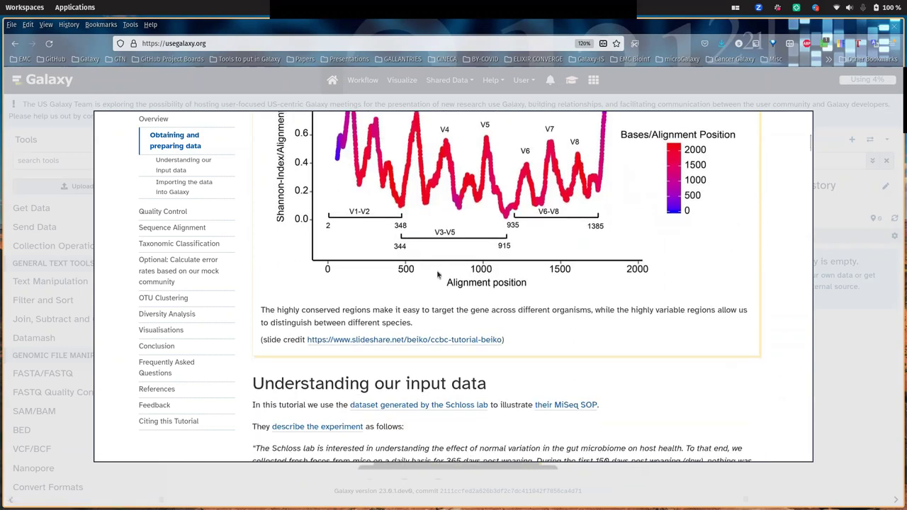
Scroll to 'Understanding our input data' and the Schloss lab mouse feeding-group diagram.
{"action": "scroll", "coordinate": [595, 319], "scroll_direction": "up", "scroll_amount": 2}
{"action": "scroll", "coordinate": [596, 320], "scroll_direction": "up", "scroll_amount": 10}
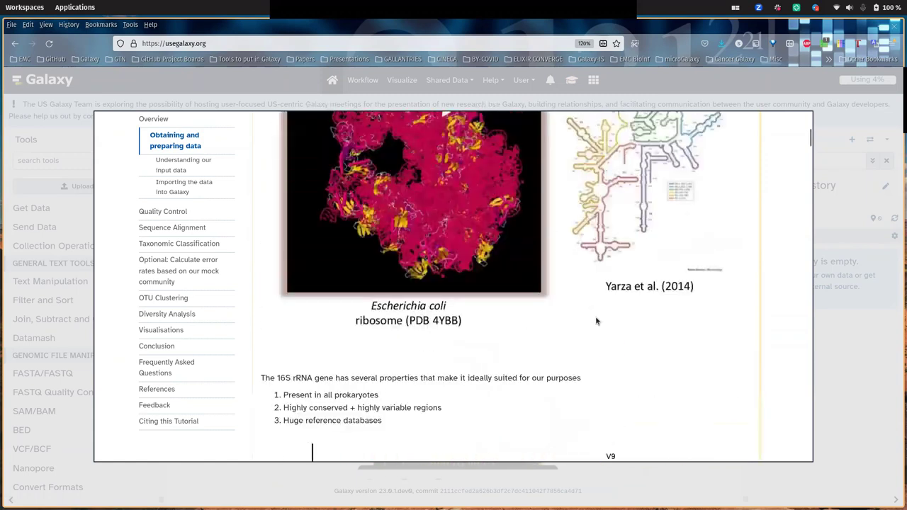
{"action": "scroll", "coordinate": [536, 310], "scroll_direction": "down", "scroll_amount": 10}
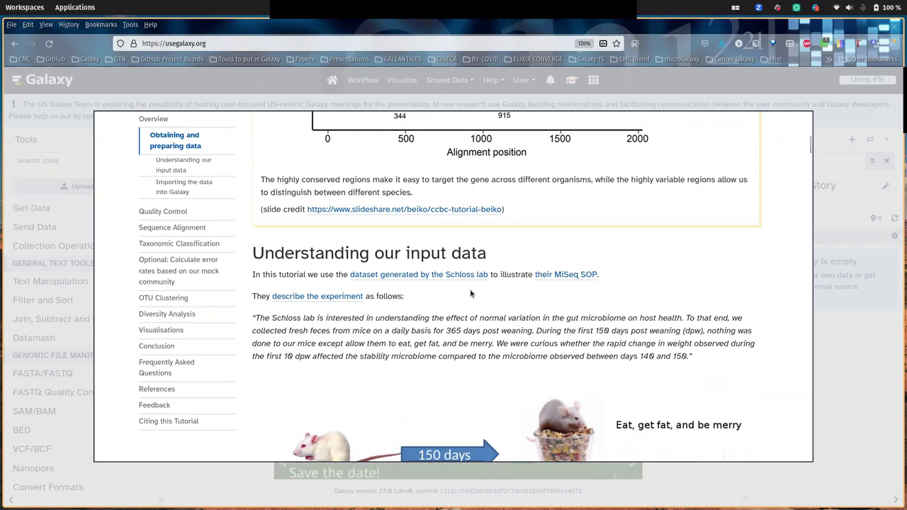
{"action": "scroll", "coordinate": [469, 293], "scroll_direction": "down", "scroll_amount": 3}
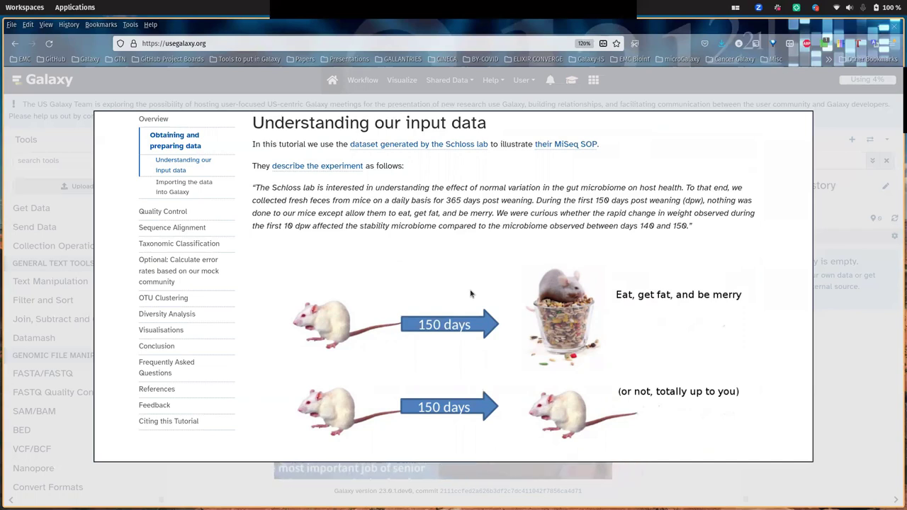
Scroll past the HMP_MOCK.v35.fasta explanation to the 'Dataset naming scheme' comment box.
{"action": "scroll", "coordinate": [470, 293], "scroll_direction": "down", "scroll_amount": 3}
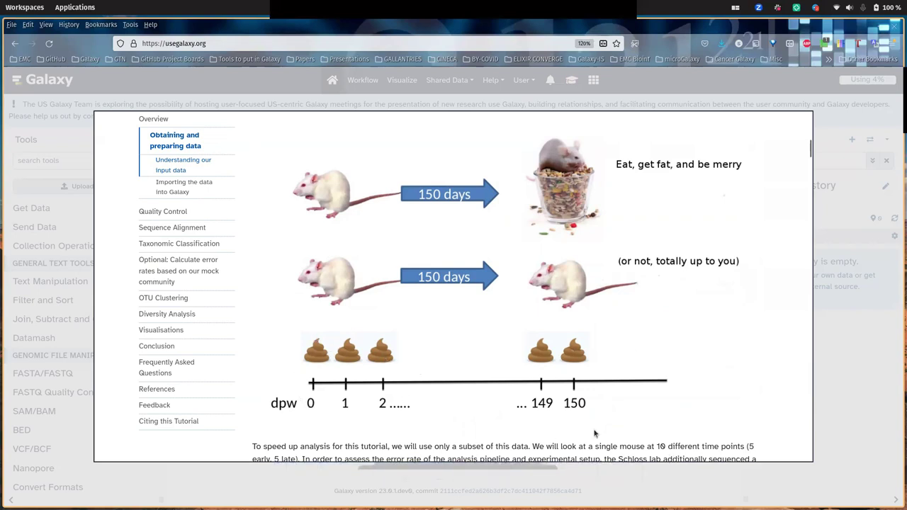
{"action": "scroll", "coordinate": [585, 314], "scroll_direction": "down", "scroll_amount": 5}
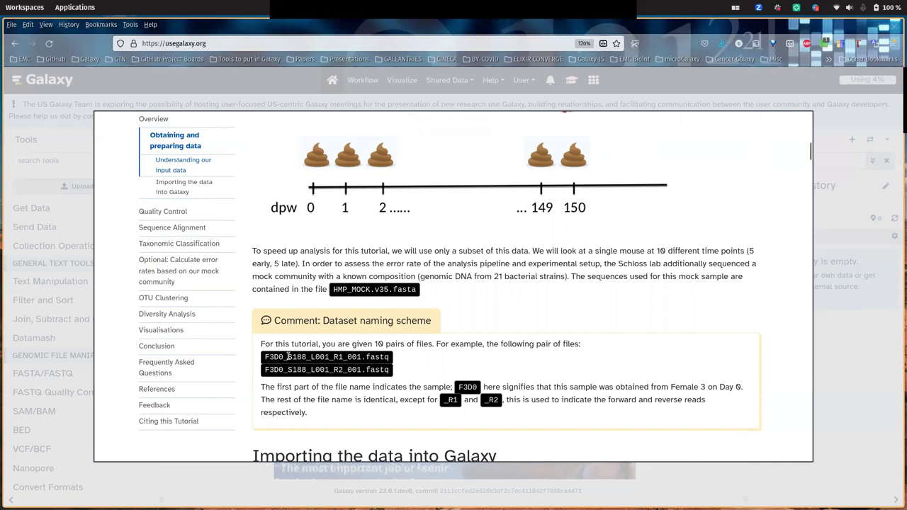
{"action": "left_click_drag", "start_coordinate": [265, 359], "coordinate": [388, 359]}
{"action": "left_click", "coordinate": [383, 359]}
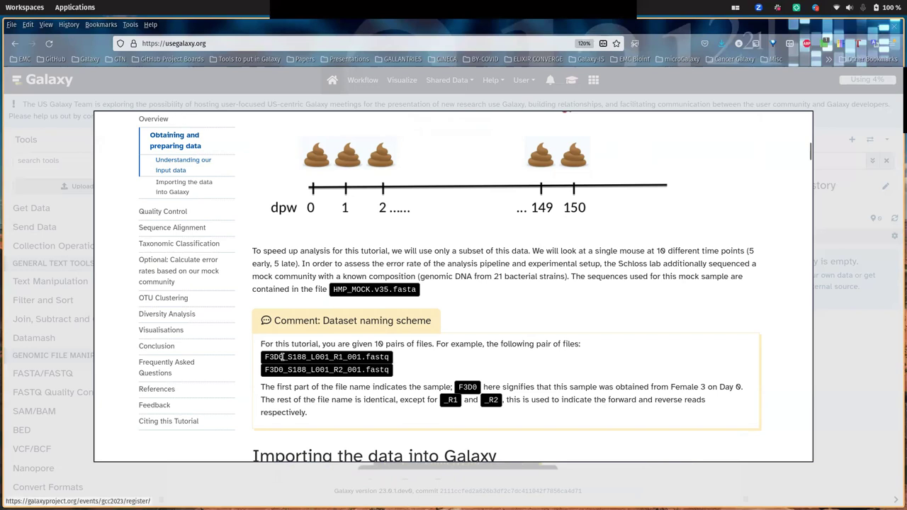
{"action": "left_click_drag", "start_coordinate": [284, 357], "coordinate": [268, 374]}
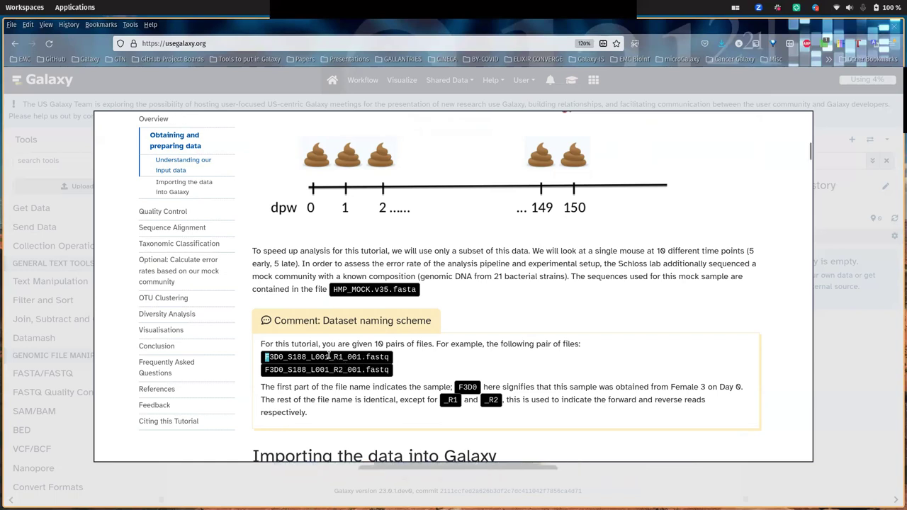
{"action": "left_click_drag", "start_coordinate": [330, 357], "coordinate": [343, 358]}
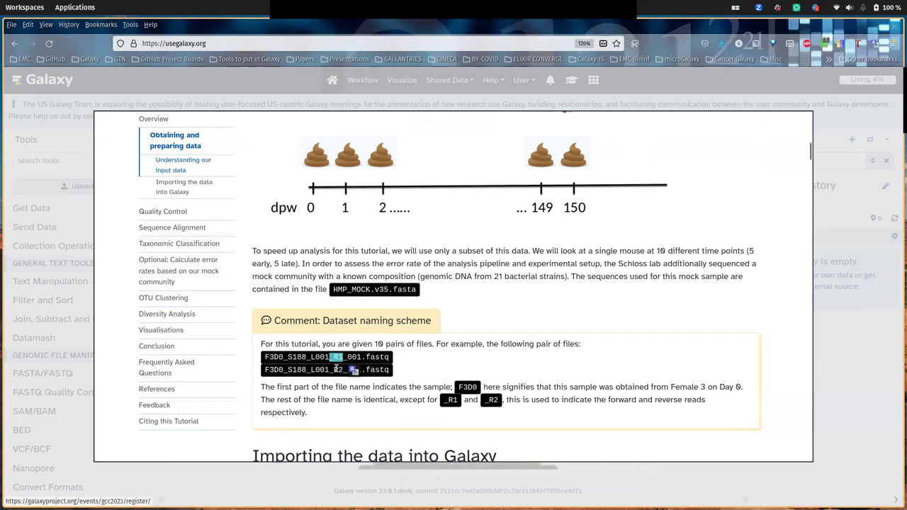
{"action": "left_click", "coordinate": [337, 386]}
{"action": "left_click_drag", "start_coordinate": [332, 370], "coordinate": [342, 369]}
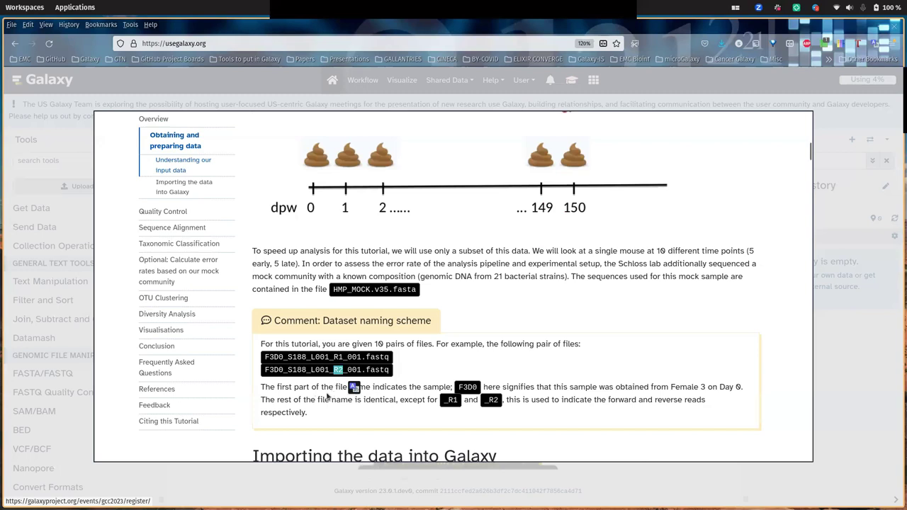
{"action": "left_click", "coordinate": [305, 403]}
{"action": "scroll", "coordinate": [305, 402], "scroll_direction": "down", "scroll_amount": 5}
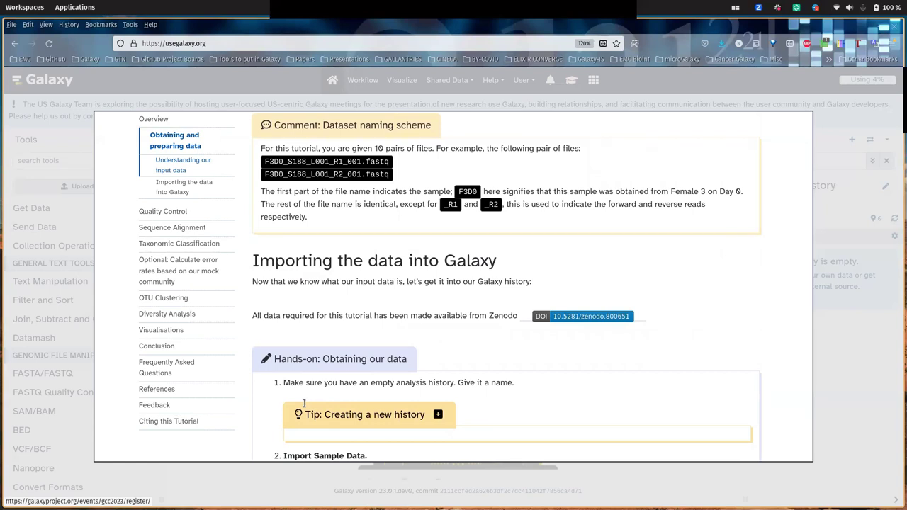
Copy the Zenodo FASTQ URLs from 'Solution: List of Zenodo URLs', then close the tutorial.
{"action": "scroll", "coordinate": [304, 402], "scroll_direction": "down", "scroll_amount": 2}
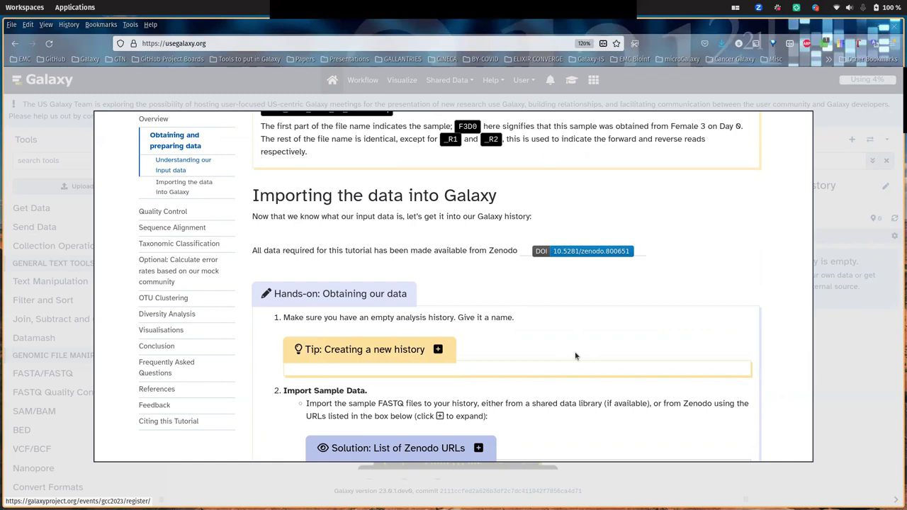
{"action": "scroll", "coordinate": [575, 357], "scroll_direction": "down", "scroll_amount": 5}
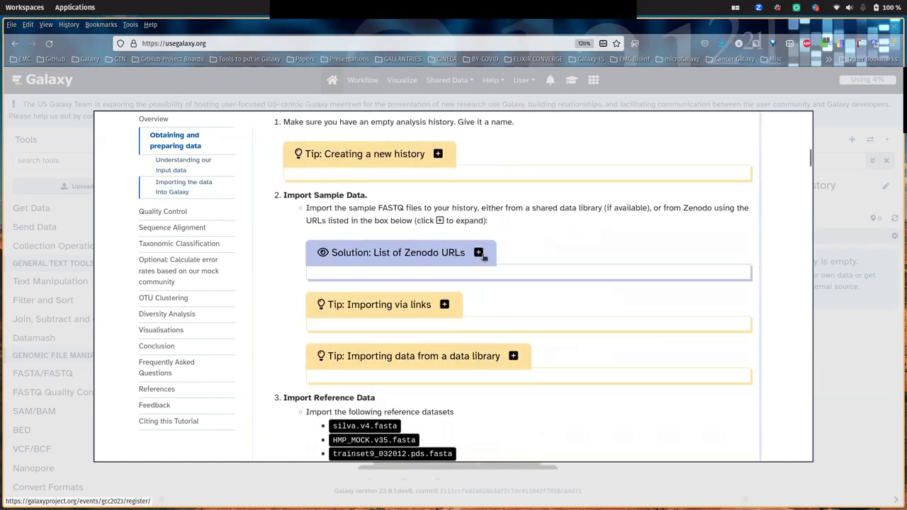
{"action": "left_click", "coordinate": [478, 253]}
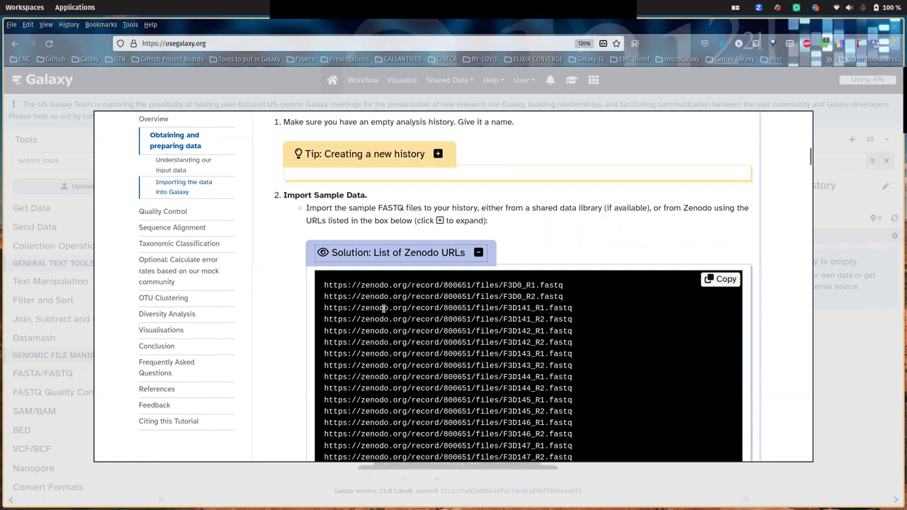
{"action": "left_click", "coordinate": [724, 279]}
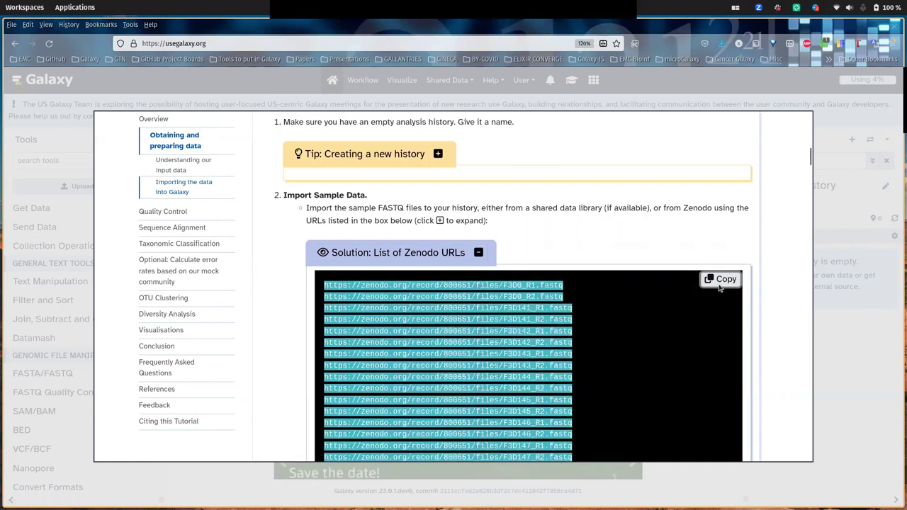
{"action": "left_click", "coordinate": [252, 84]}
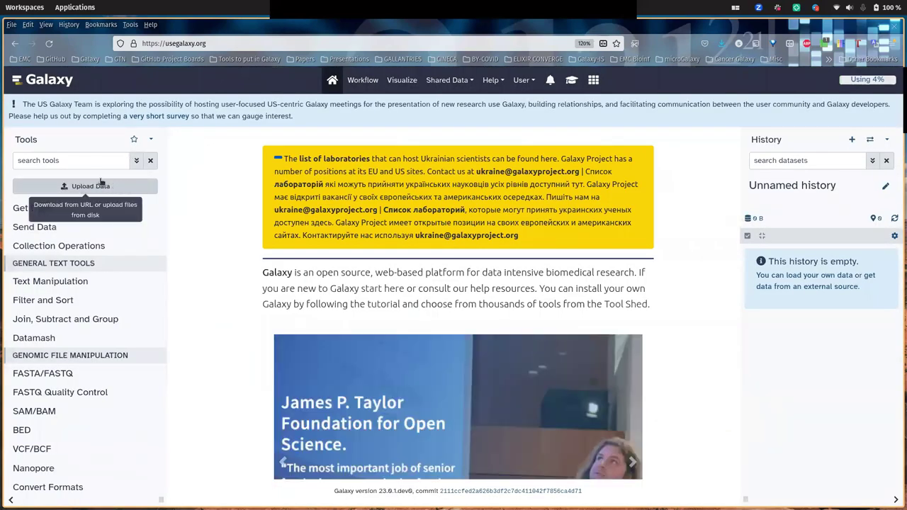
Paste the copied Zenodo FASTQ URLs into a Paste/Fetch upload entry, then close the upload window.
{"action": "left_click", "coordinate": [100, 186]}
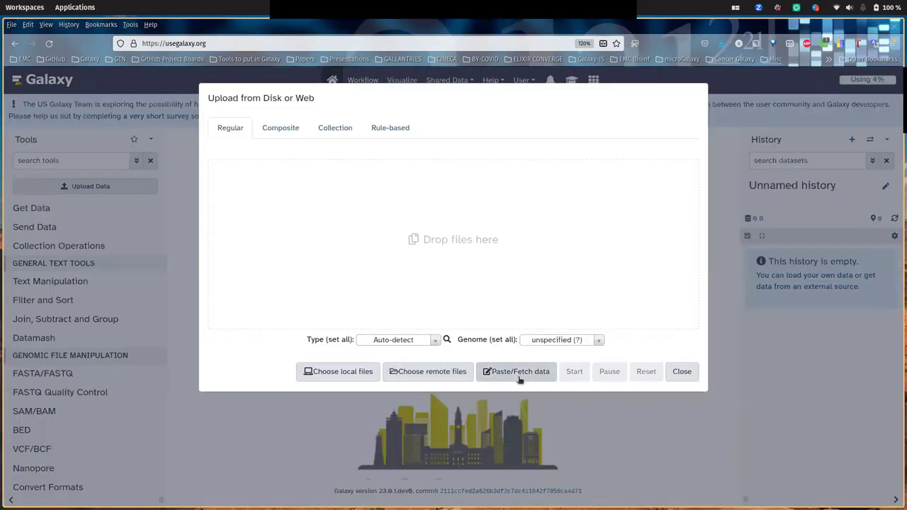
{"action": "left_click", "coordinate": [519, 374]}
{"action": "left_click", "coordinate": [409, 257]}
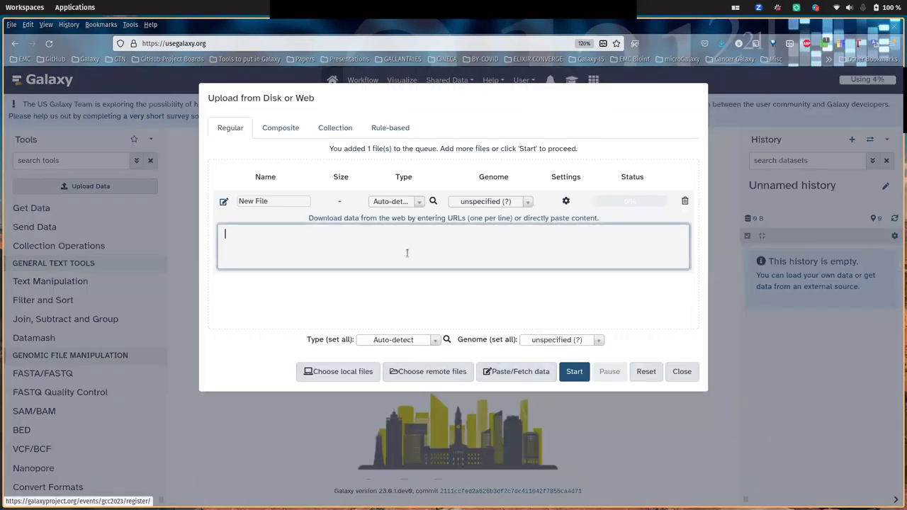
{"action": "key", "text": "ctrl+v"}
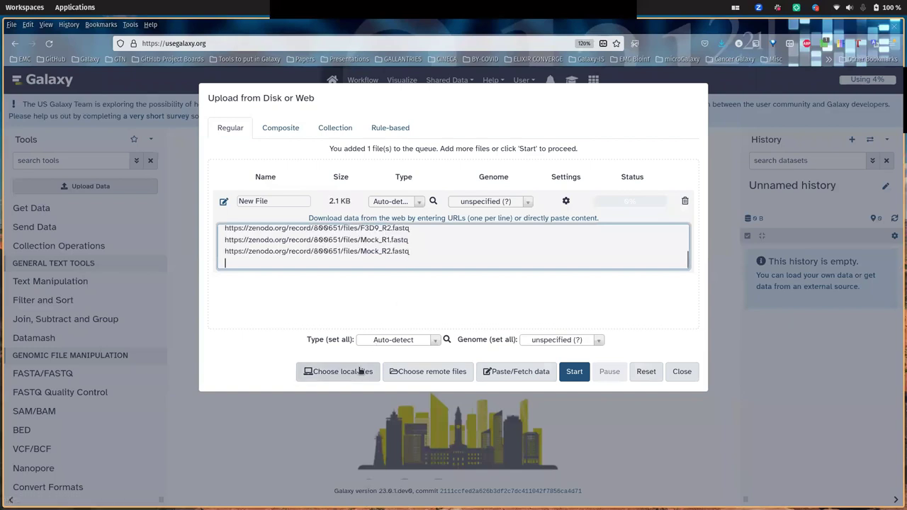
{"action": "left_click", "coordinate": [681, 373]}
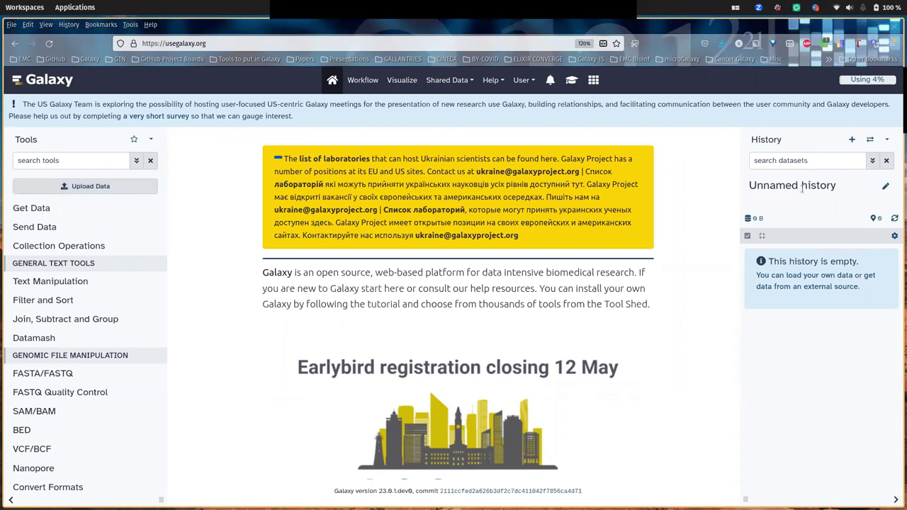
{"action": "left_click", "coordinate": [816, 185]}
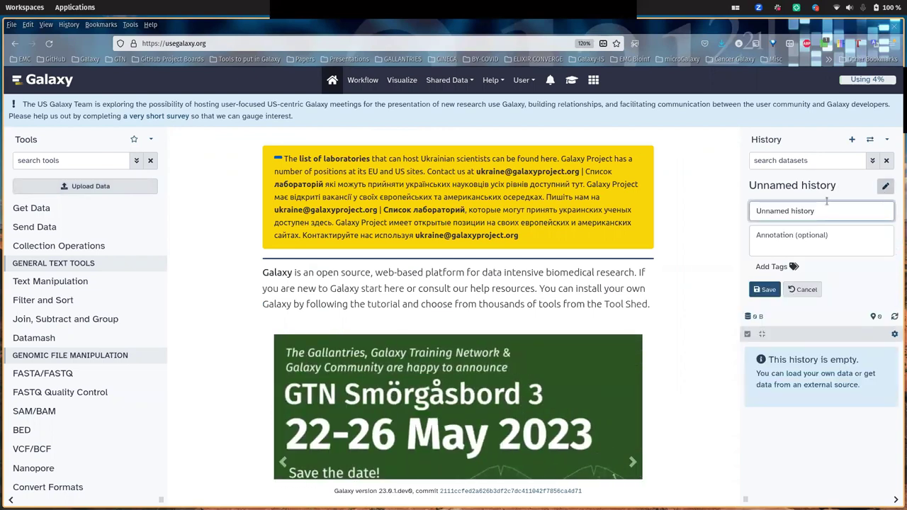
{"action": "triple_click", "coordinate": [825, 201]}
{"action": "type", "text": "16S with m"}
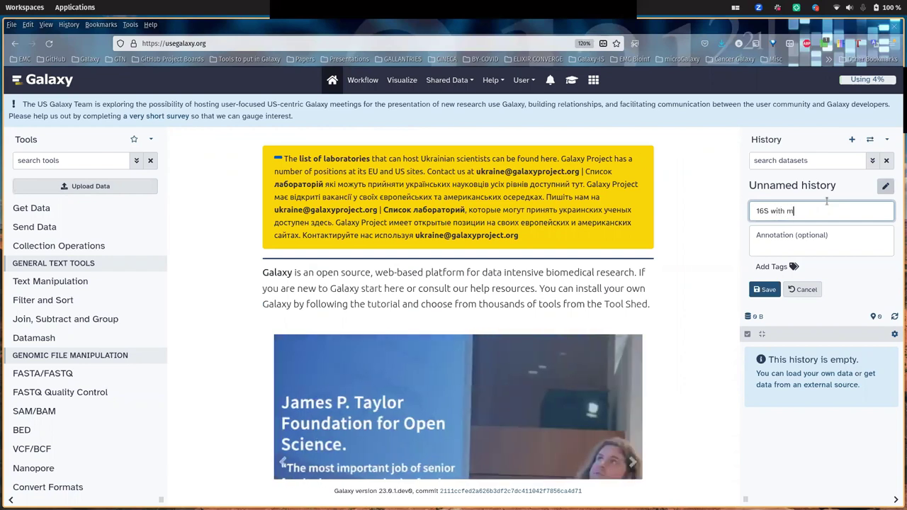
{"action": "type", "text": "othur"}
{"action": "left_click", "coordinate": [765, 289]}
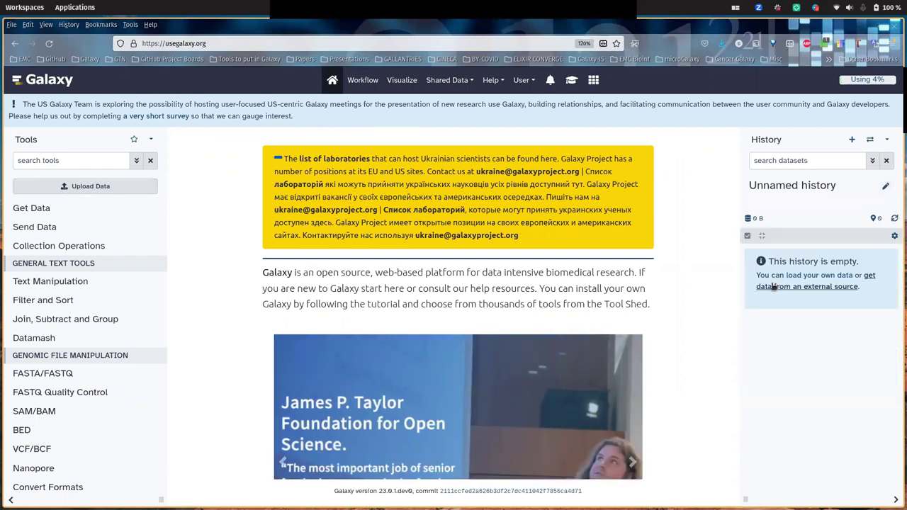